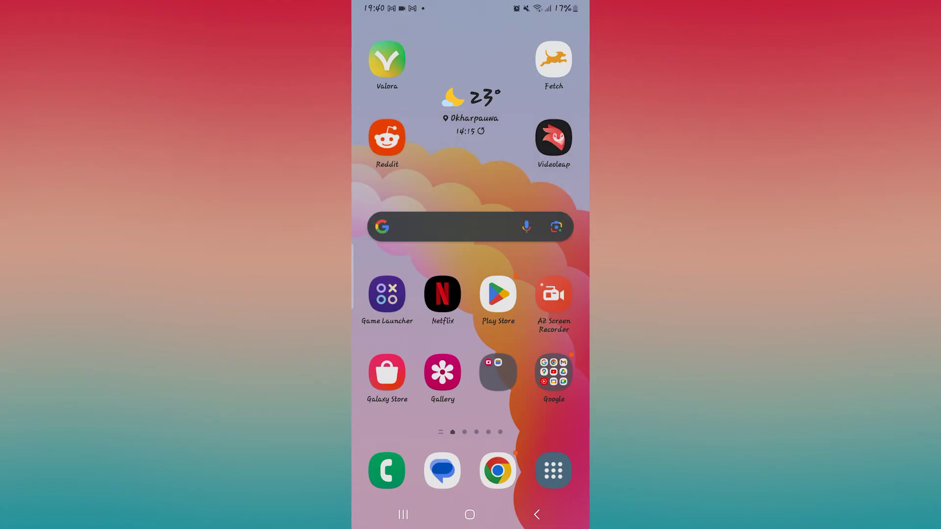
# Launch Fetch, return to the landing page, and go to the email sign-in screen
pyautogui.click(552, 60)
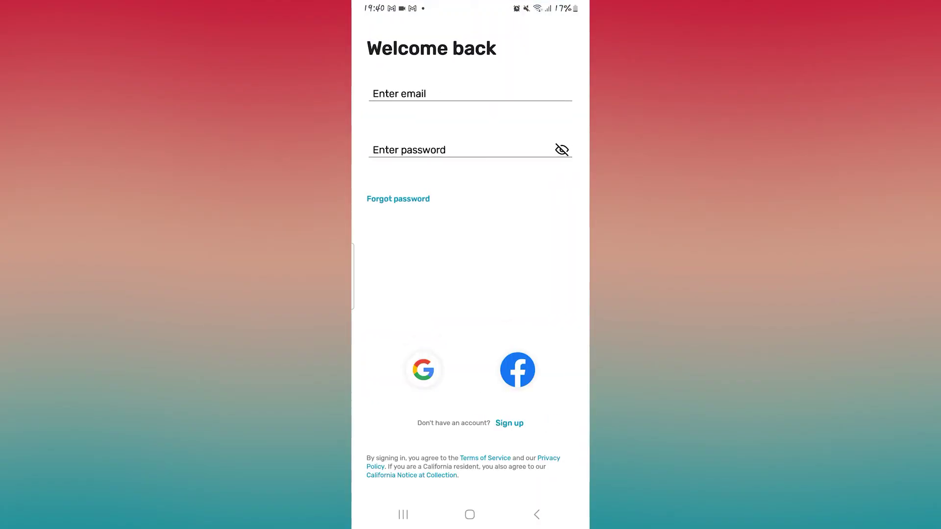
pyautogui.click(537, 515)
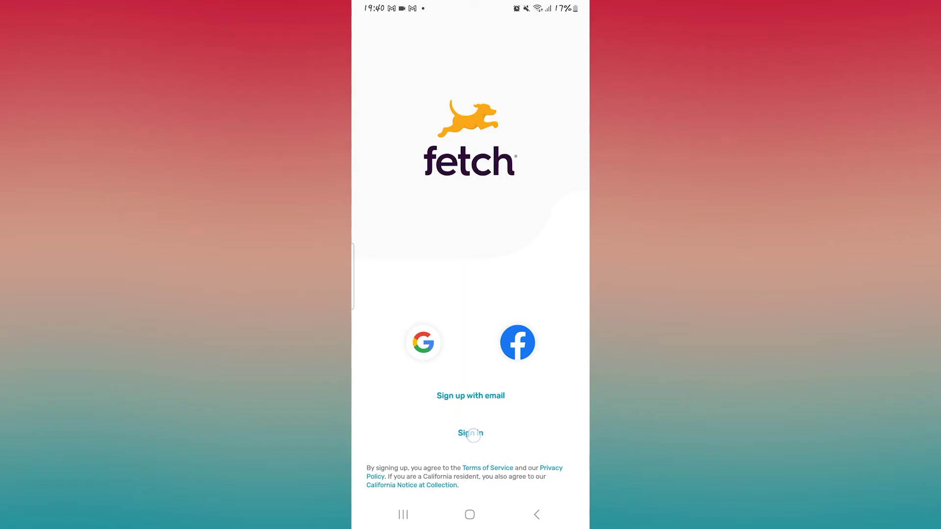
pyautogui.click(470, 433)
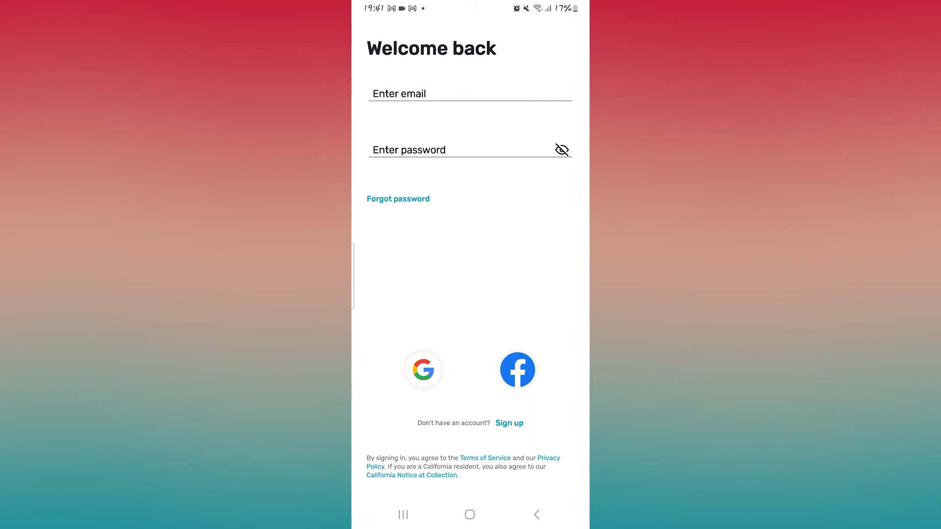
# Enter the account email in the Forgot password prompt and submit the reset request
pyautogui.click(398, 199)
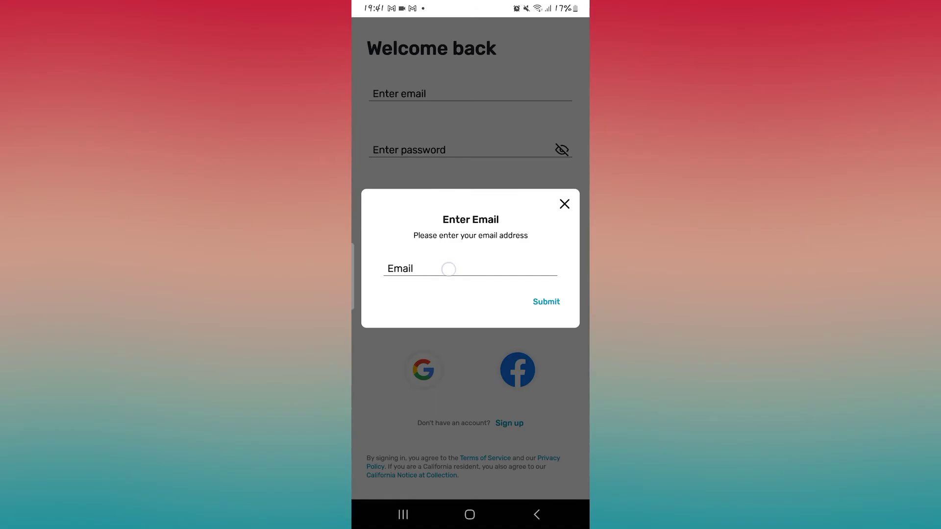
pyautogui.click(449, 269)
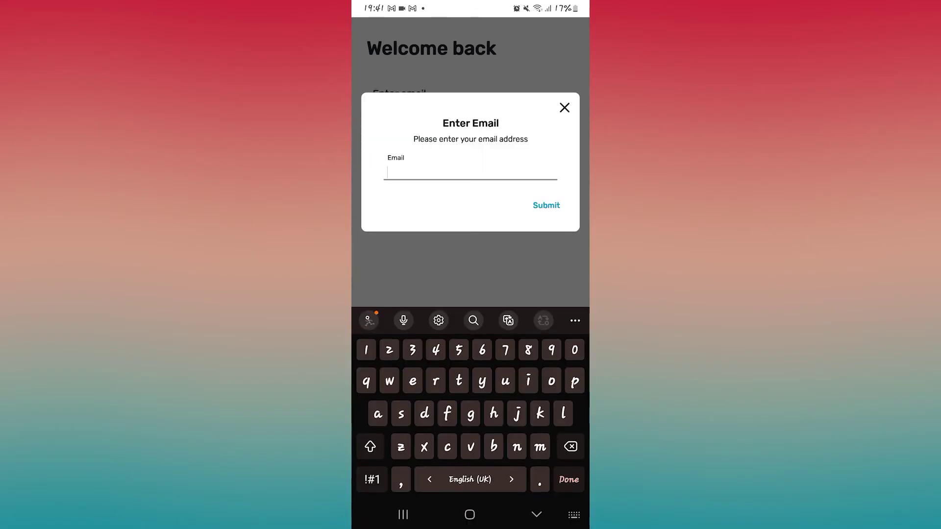
pyautogui.click(401, 413)
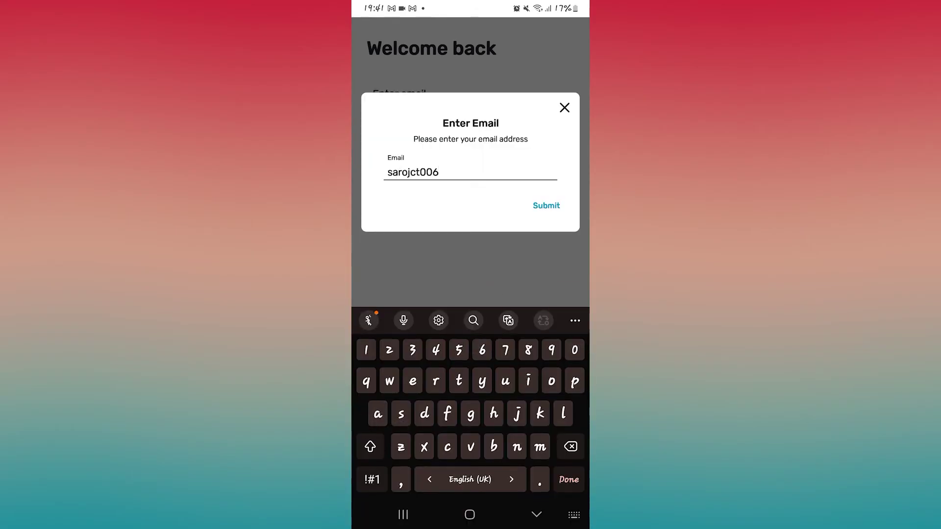
pyautogui.press('Return')
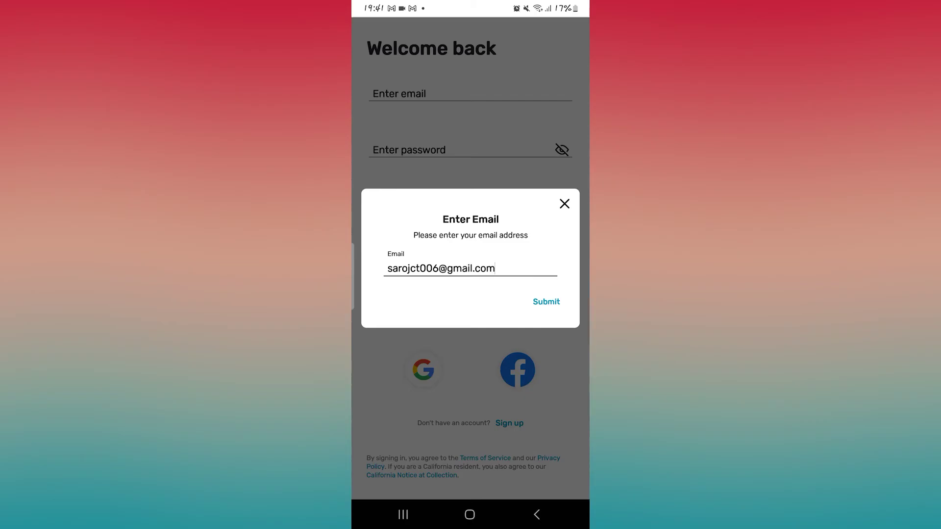
pyautogui.click(564, 203)
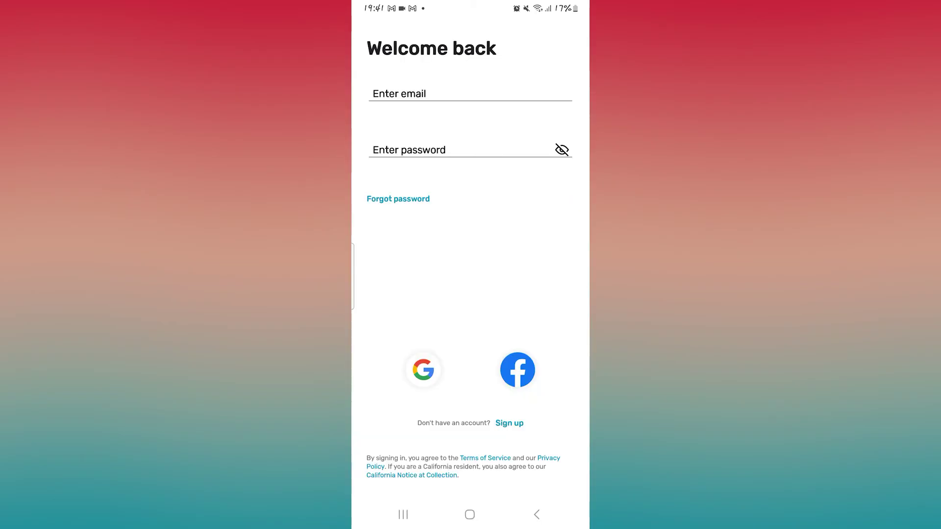
# Go back to the landing page, reopen sign-in, then exit Fetch to the home screen
pyautogui.click(543, 517)
pyautogui.click(536, 515)
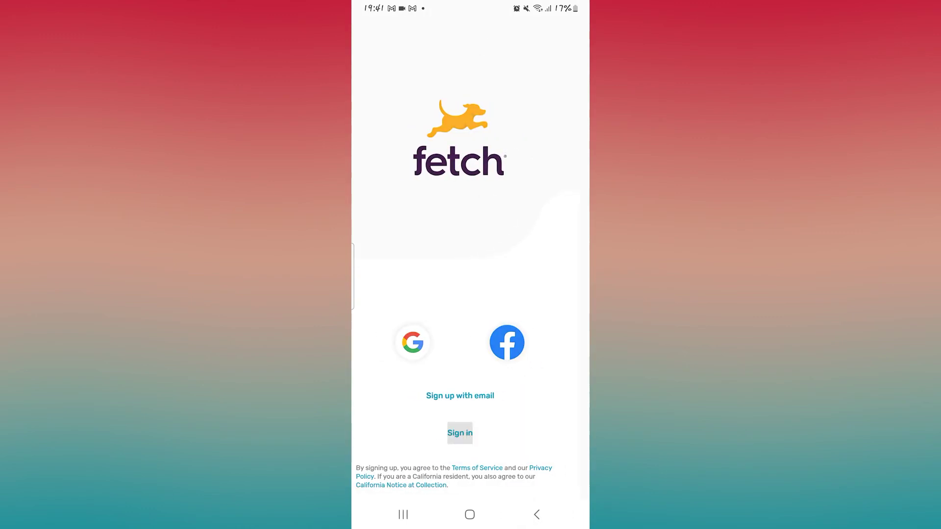
pyautogui.click(459, 433)
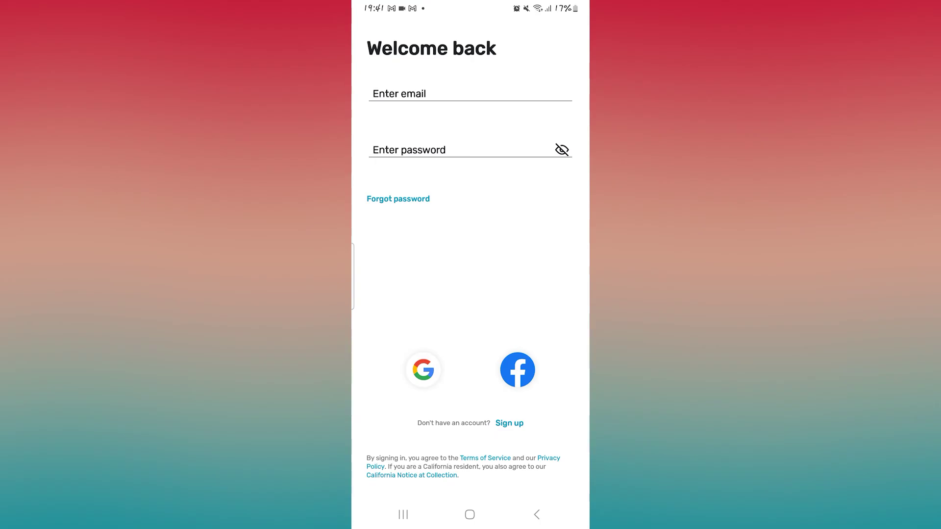
pyautogui.click(536, 515)
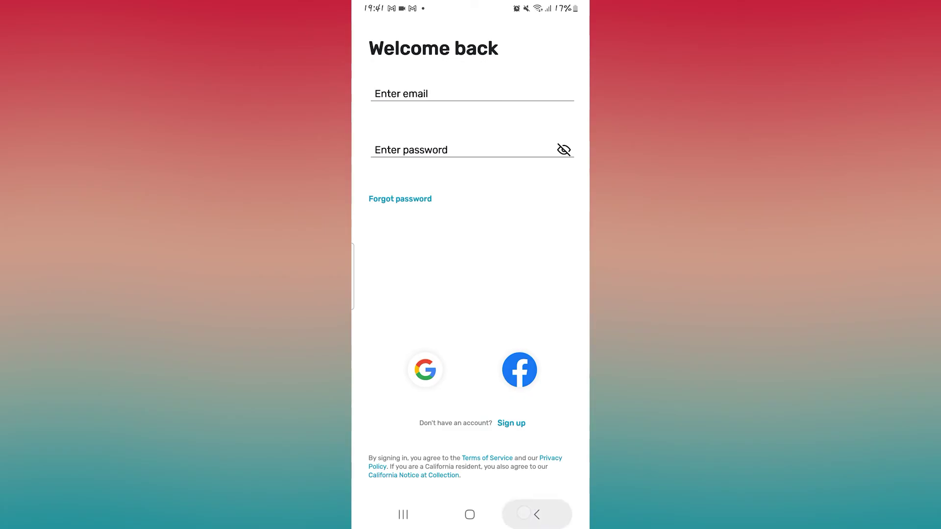
pyautogui.click(470, 515)
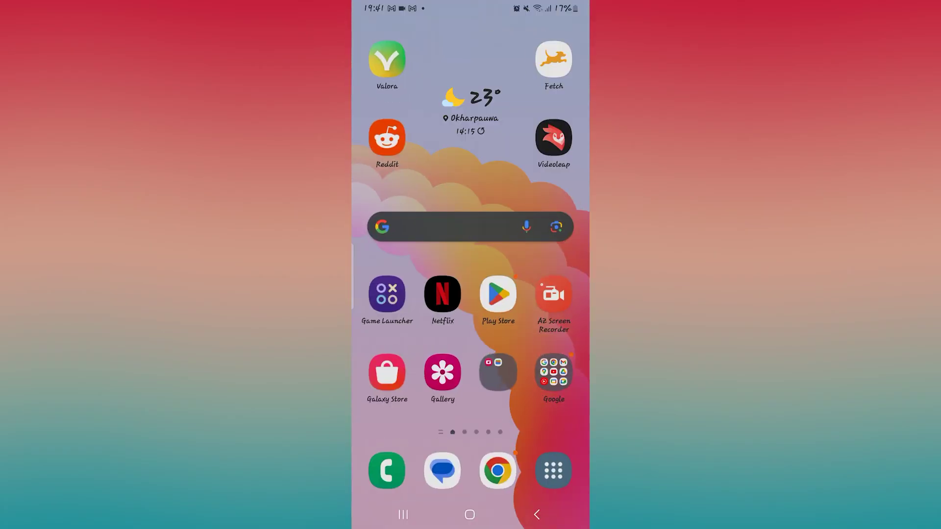